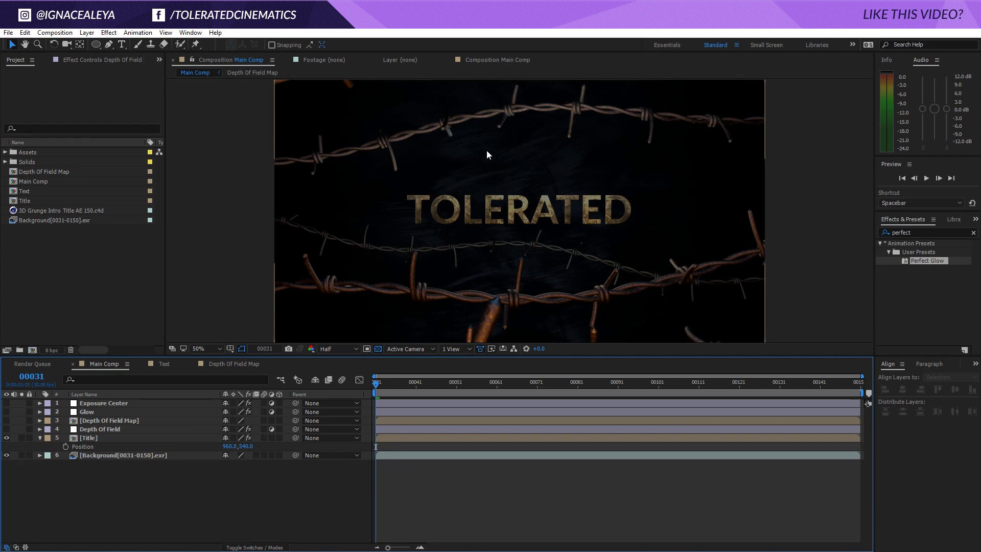
- Toggle the Depth Of Field layer's visibility to compare blurred and sharp wire, leaving it visible
click(6, 430)
click(106, 427)
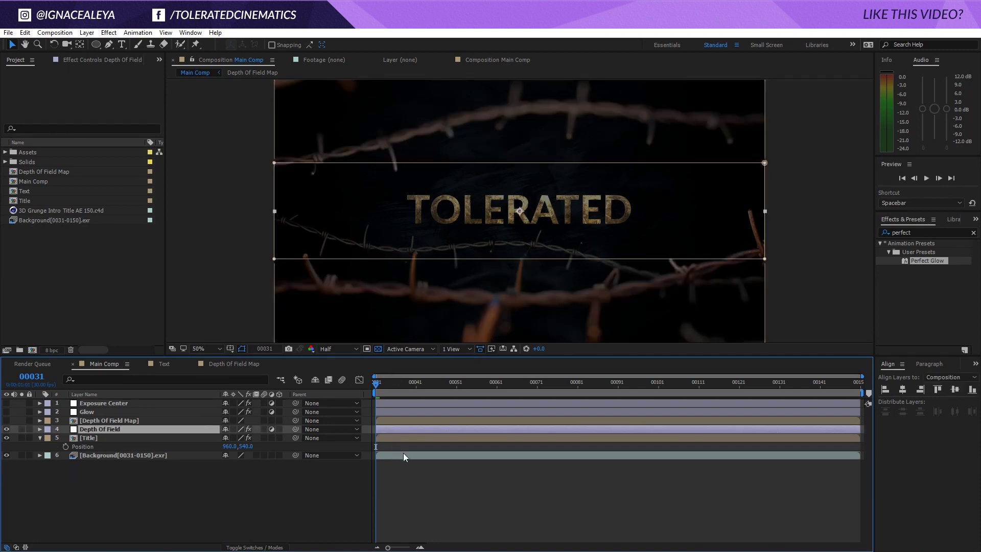
click(491, 374)
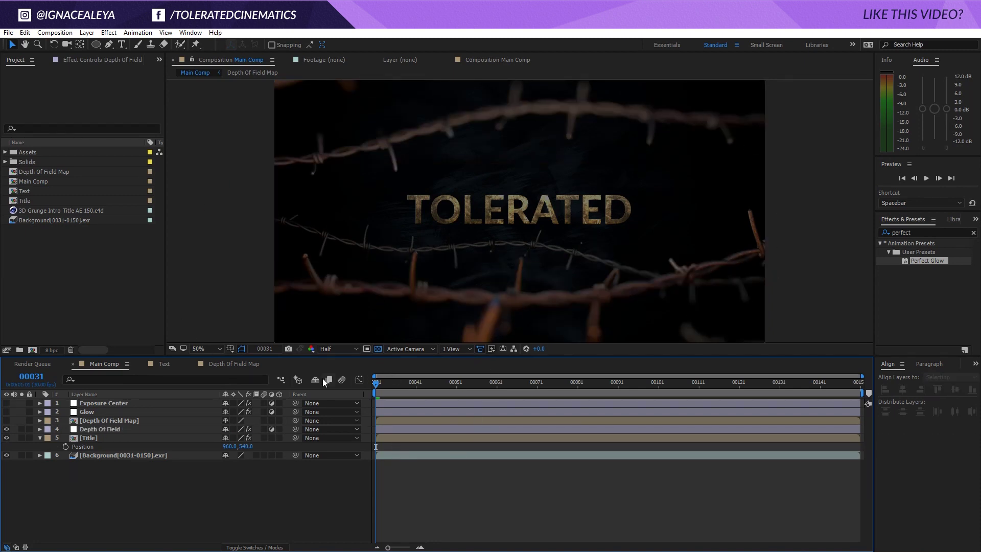
click(6, 429)
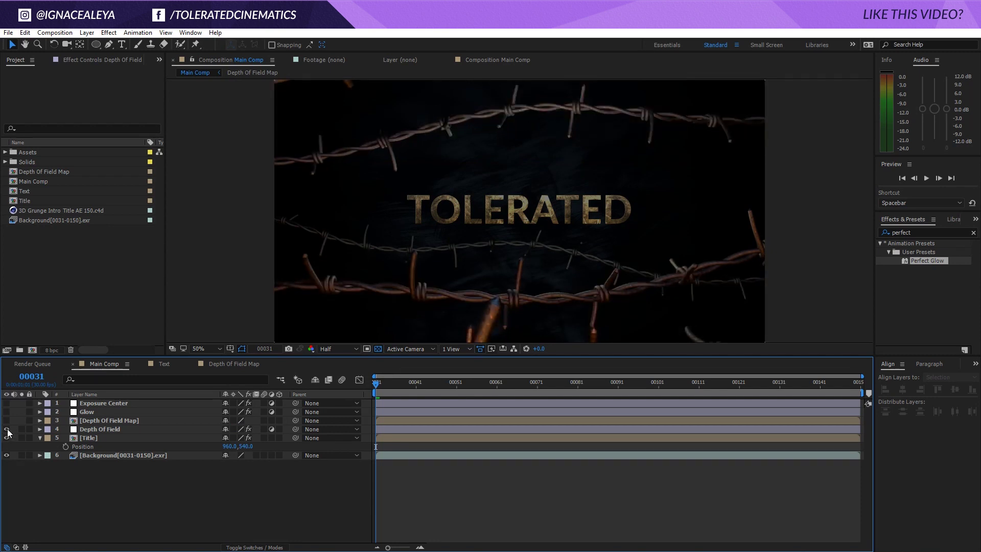
click(7, 430)
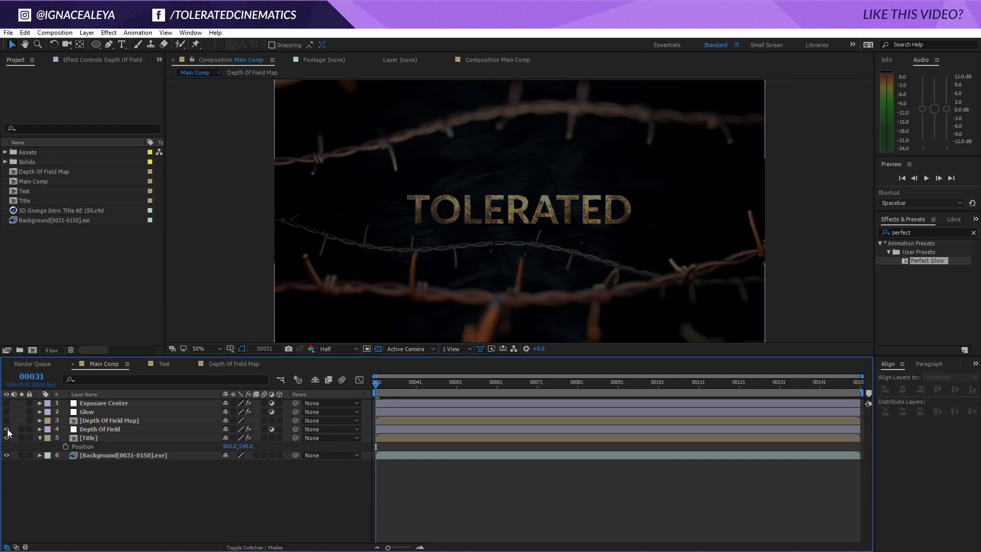
click(7, 429)
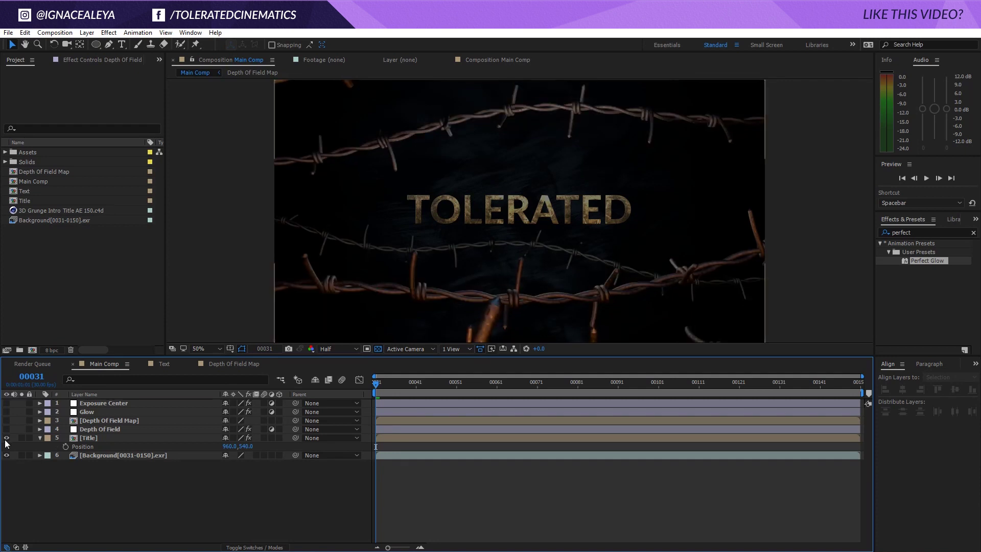
click(7, 429)
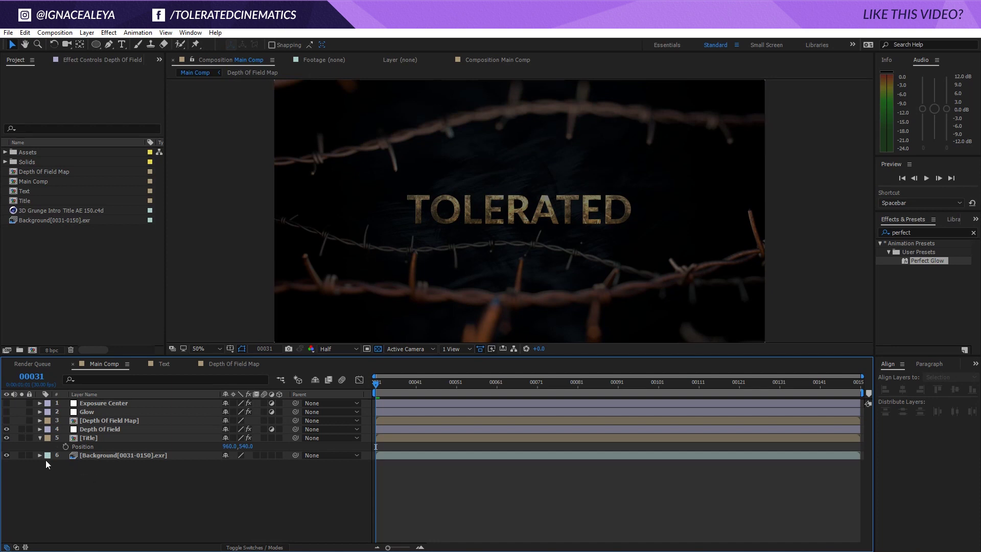
- Hide the old Depth Of Field layer and add a new adjustment layer named 'Depth Of Field'
click(7, 429)
right_click(101, 483)
mouse_move(128, 386)
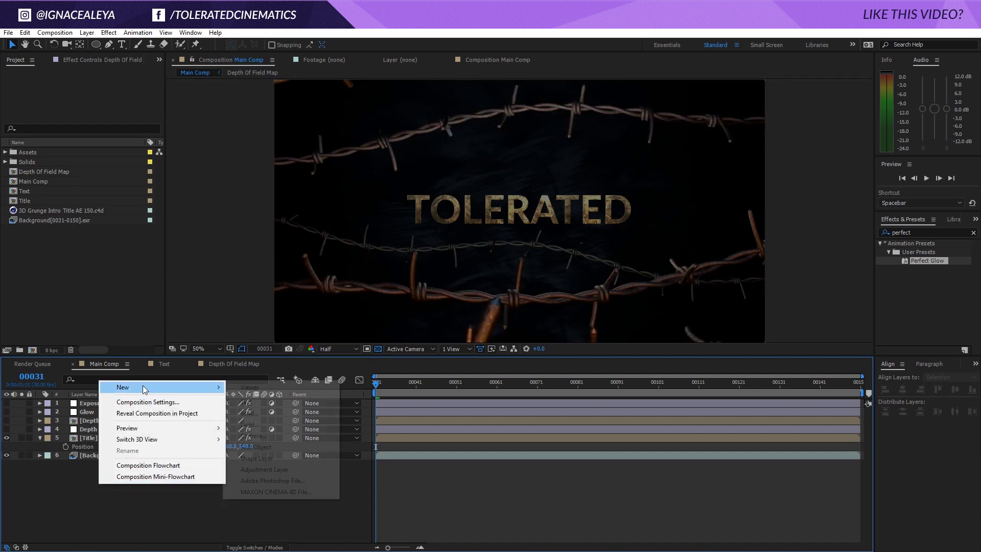
click(259, 470)
key(Return)
text(Depth O)
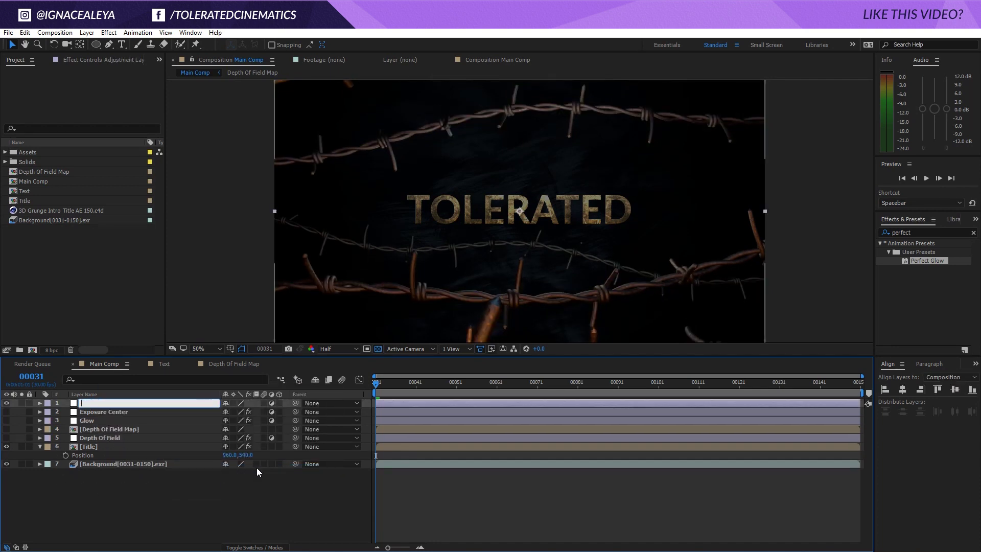
text(f Field)
key(Return)
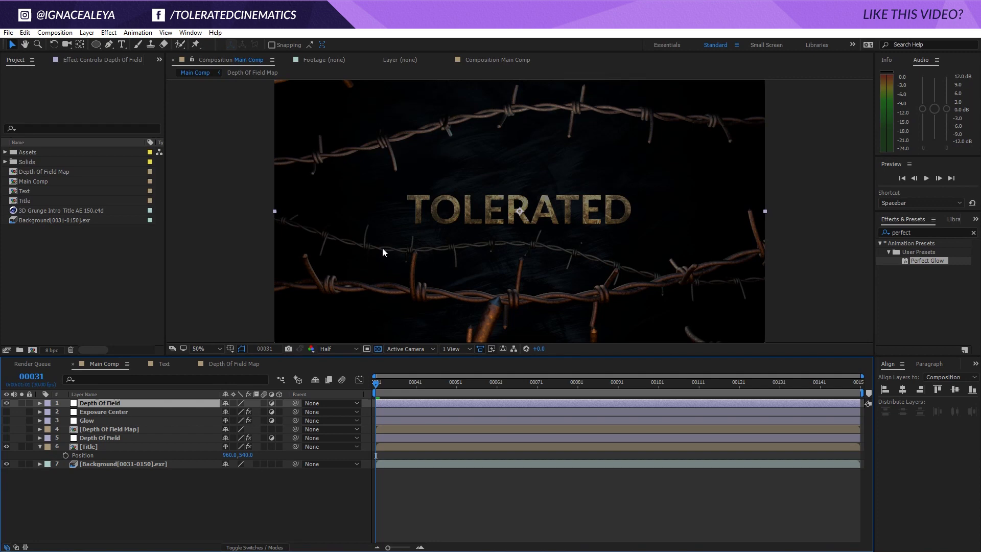
- Apply Camera Lens Blur with a Pentagon iris and Blur Radius 30
click(108, 33)
mouse_move(74, 104)
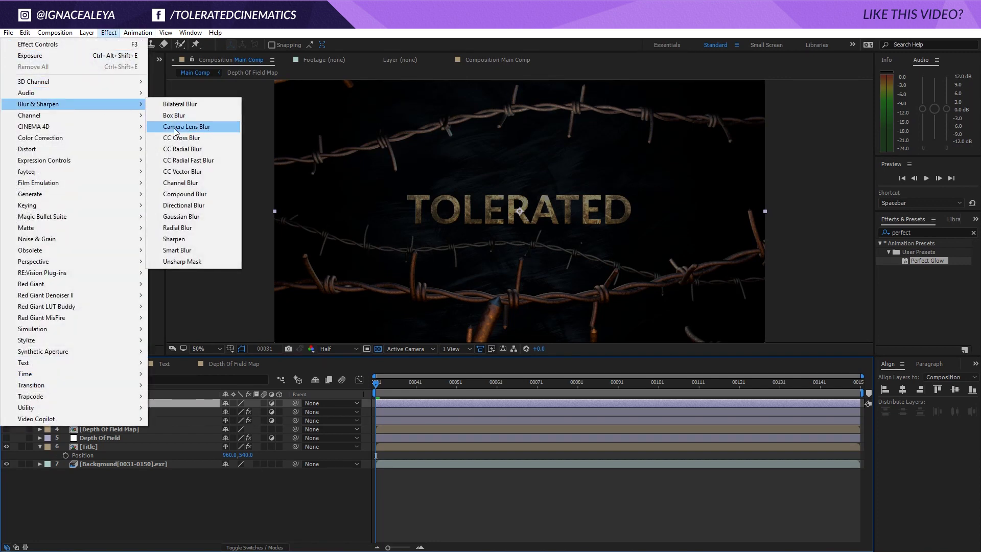
click(208, 128)
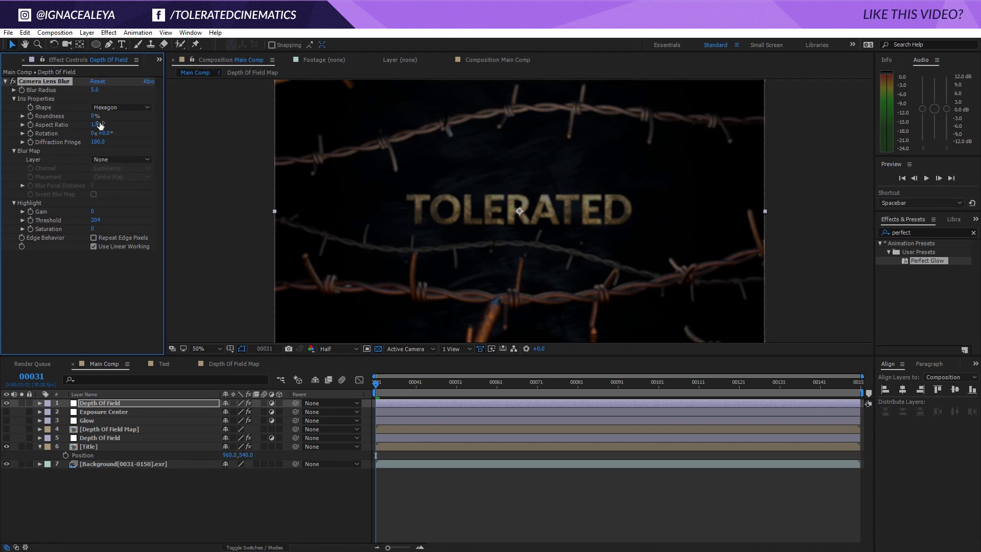
click(125, 107)
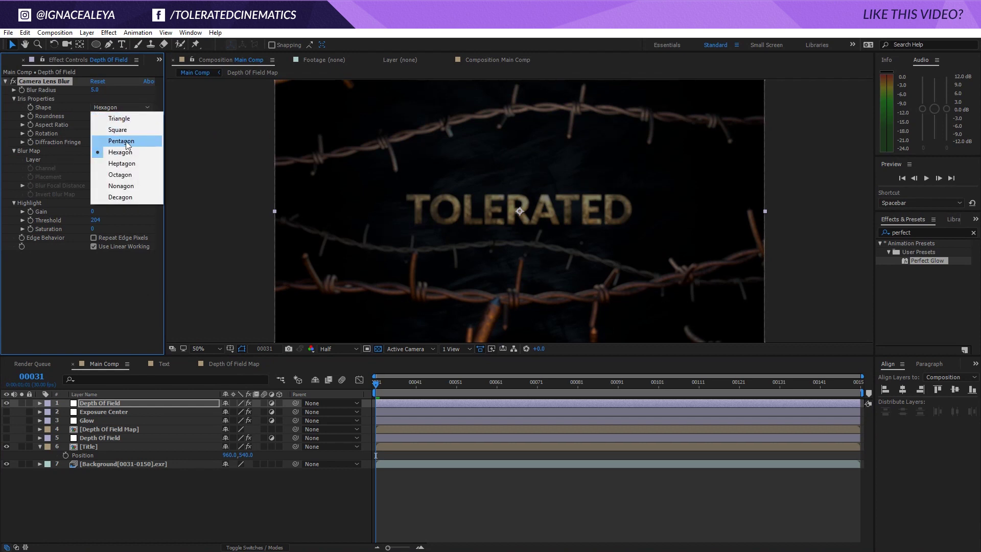
click(127, 141)
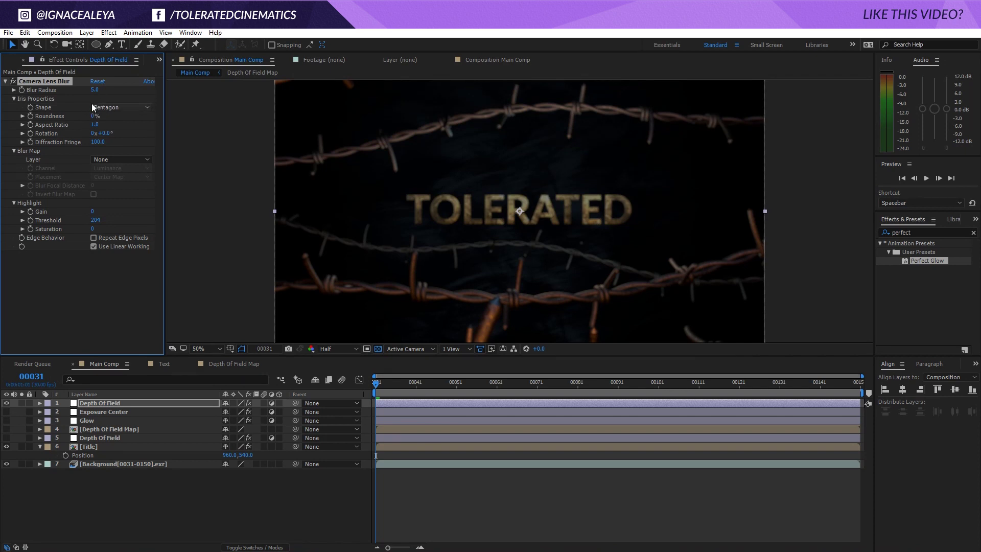
click(95, 90)
key(Return)
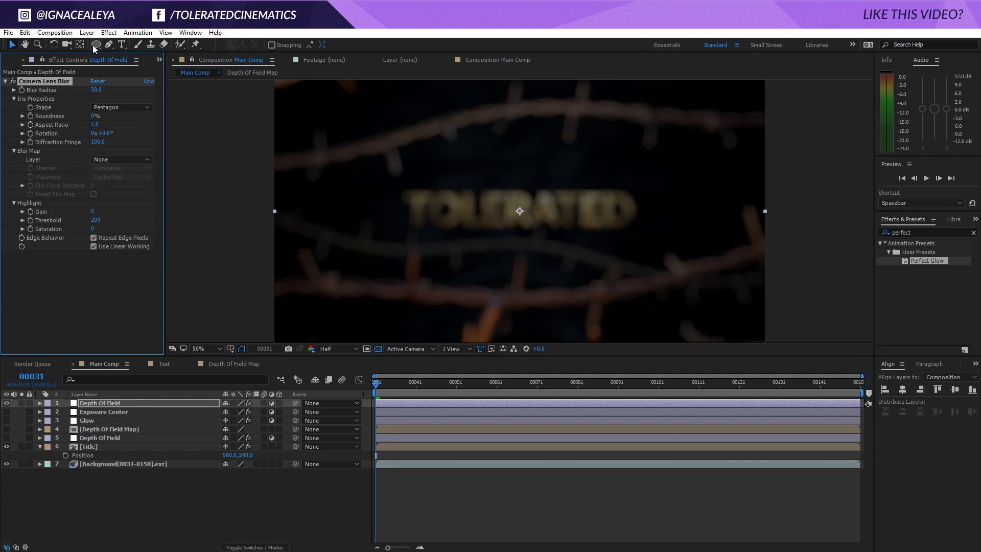
- Add a rectangle mask to the blur layer, shrink it to a band across the title, and set it to Subtract
drag(95, 45, 130, 44)
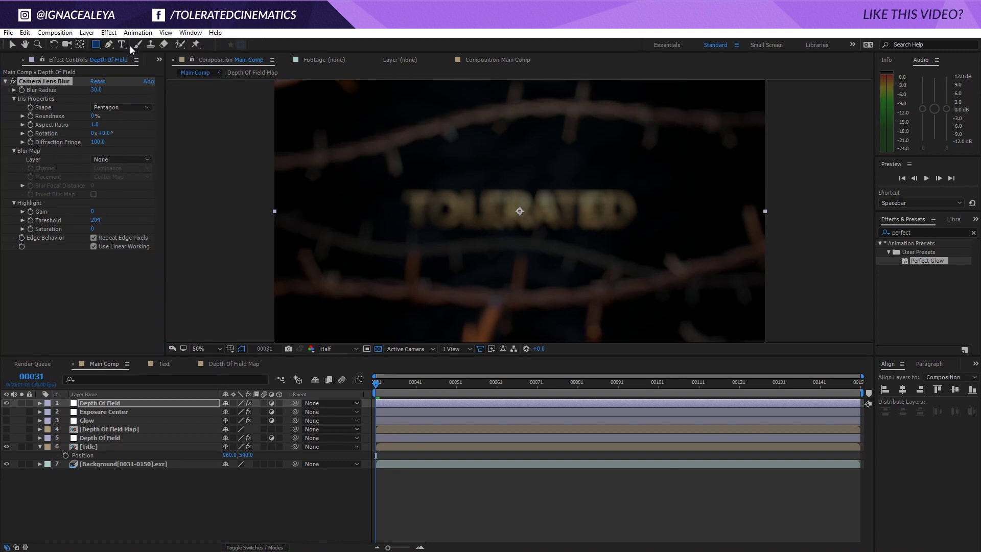
double_click(96, 44)
key(v)
key(comma)
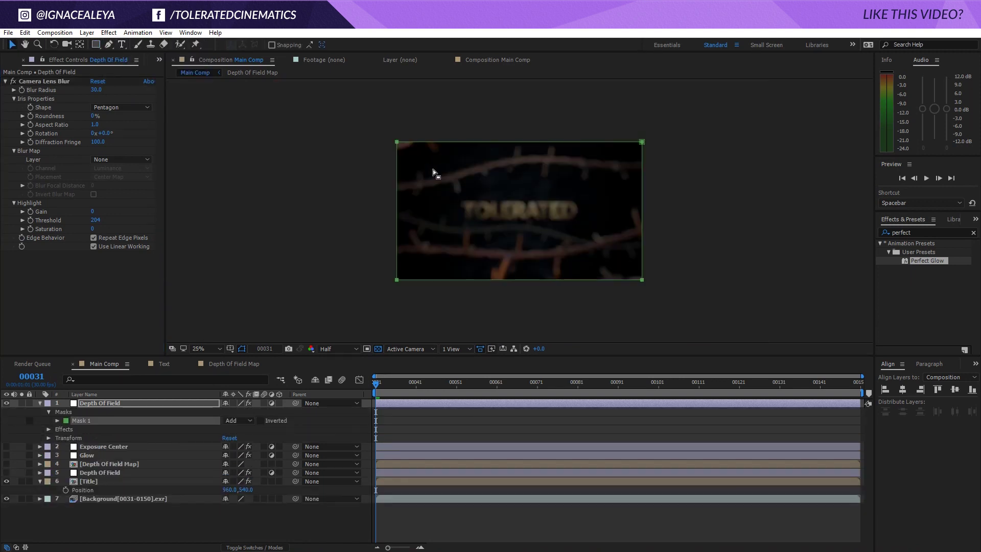
click(642, 142)
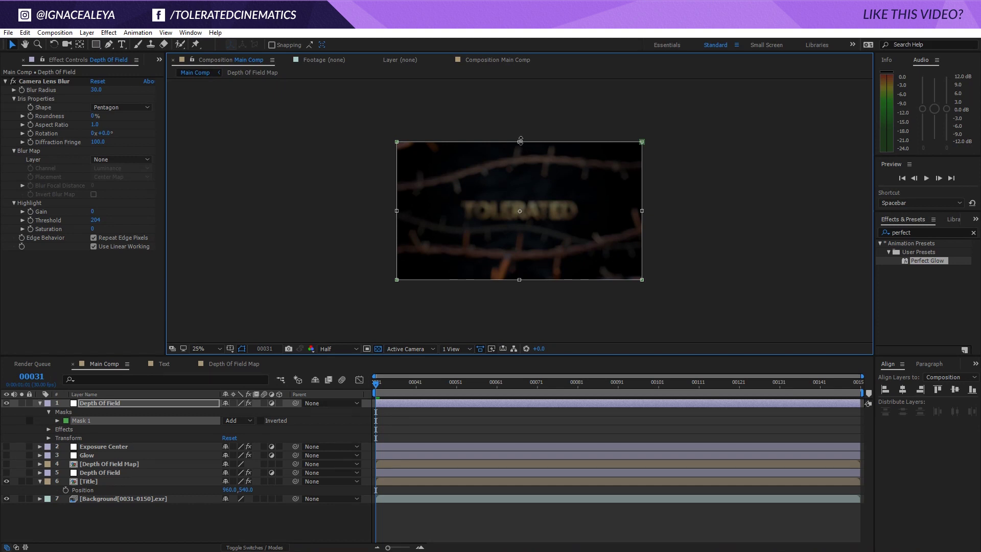
drag(520, 141, 511, 192)
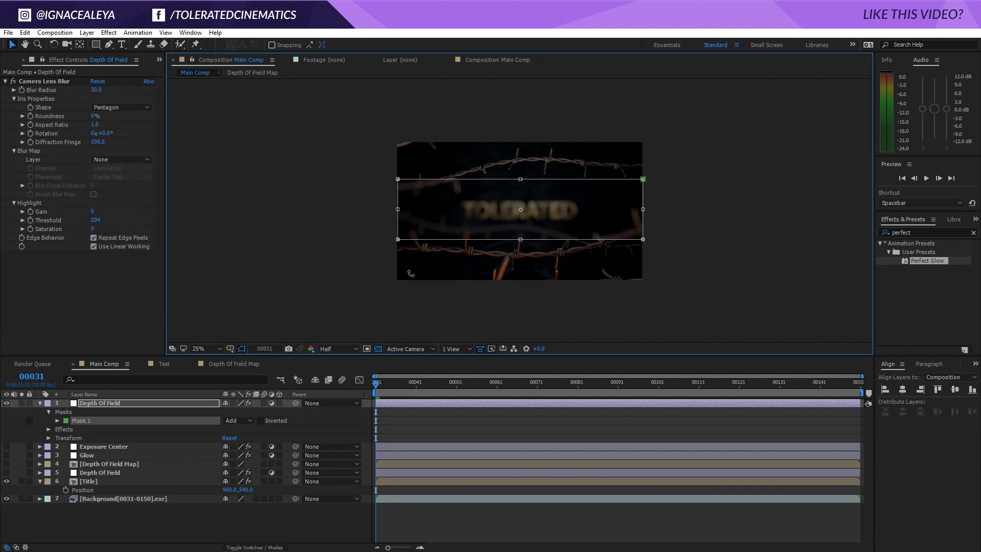
click(237, 421)
click(253, 454)
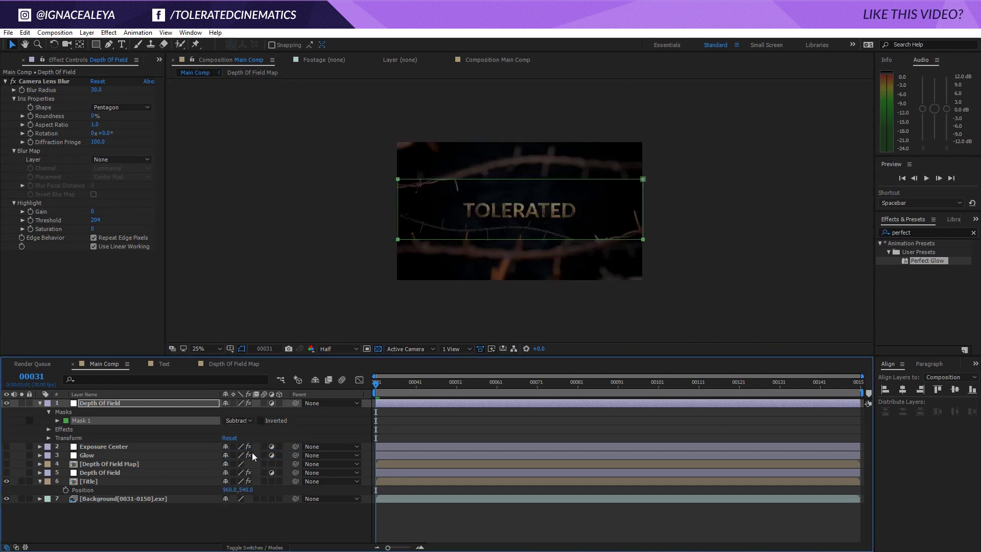
click(402, 425)
scroll(438, 258, up, 2)
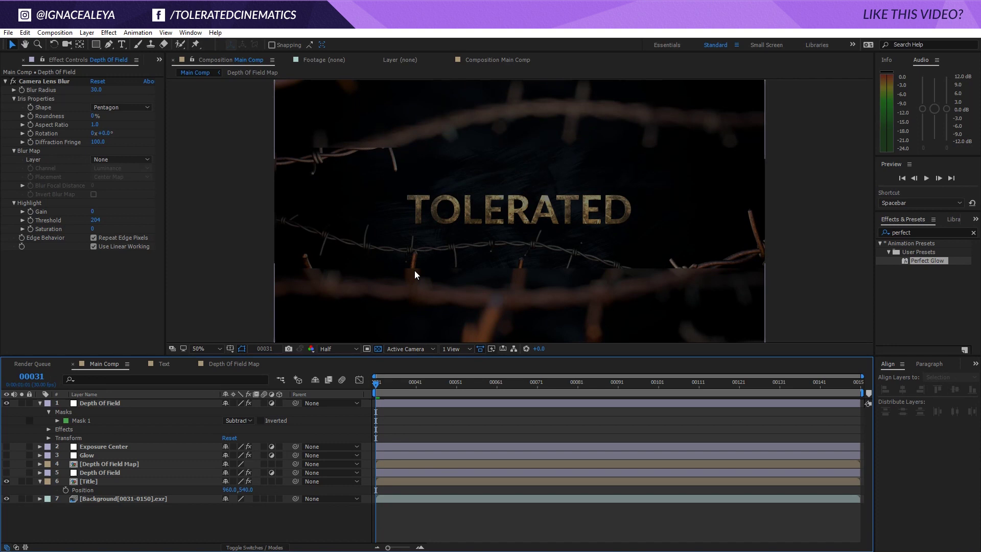
- Feather the trial mask to about 273 to judge the soft edges, then delete it
click(204, 404)
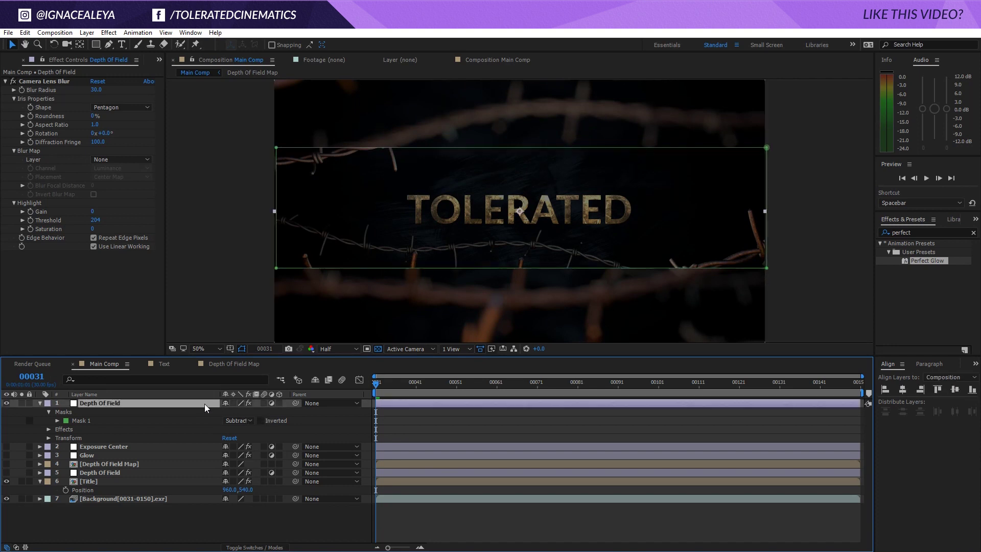
key(f)
drag(237, 420, 434, 416)
click(429, 415)
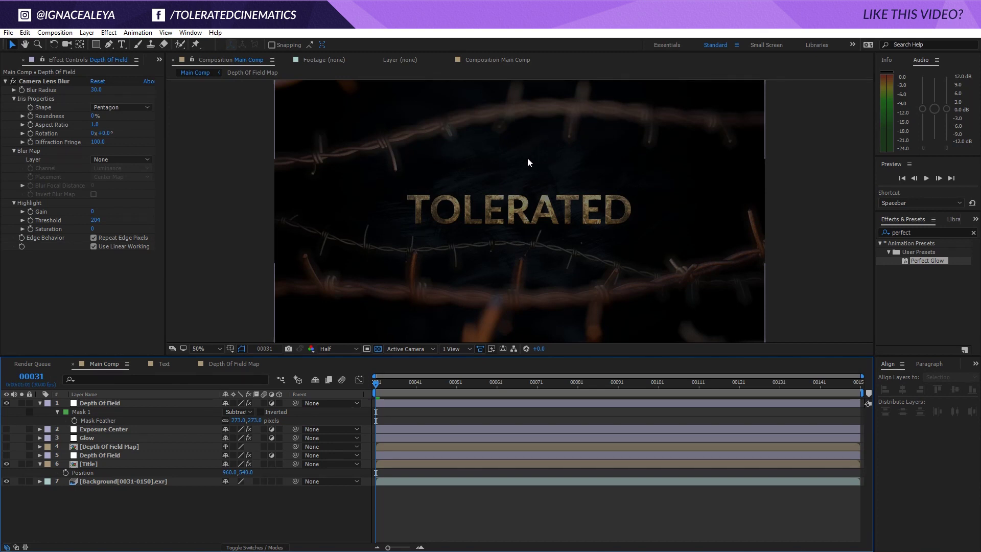
click(93, 412)
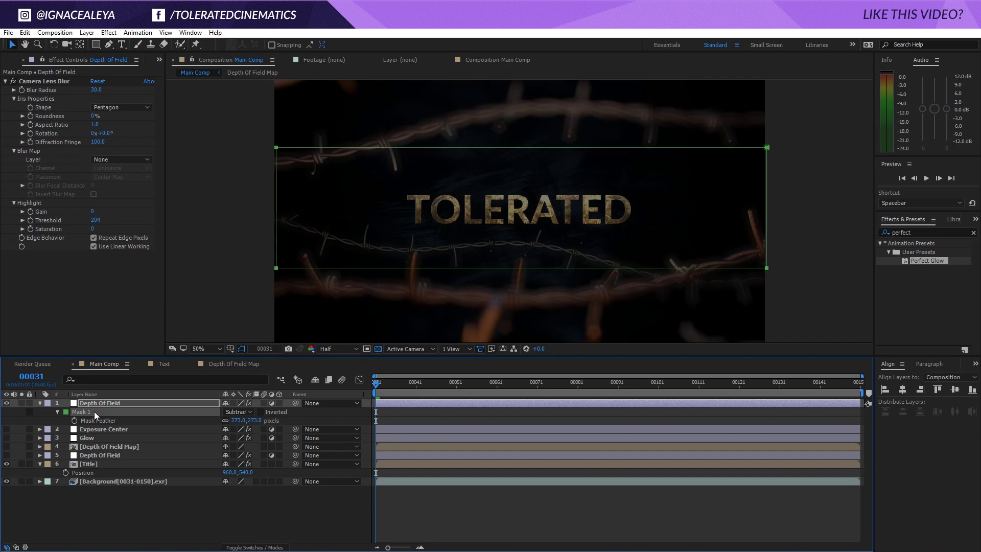
key(Delete)
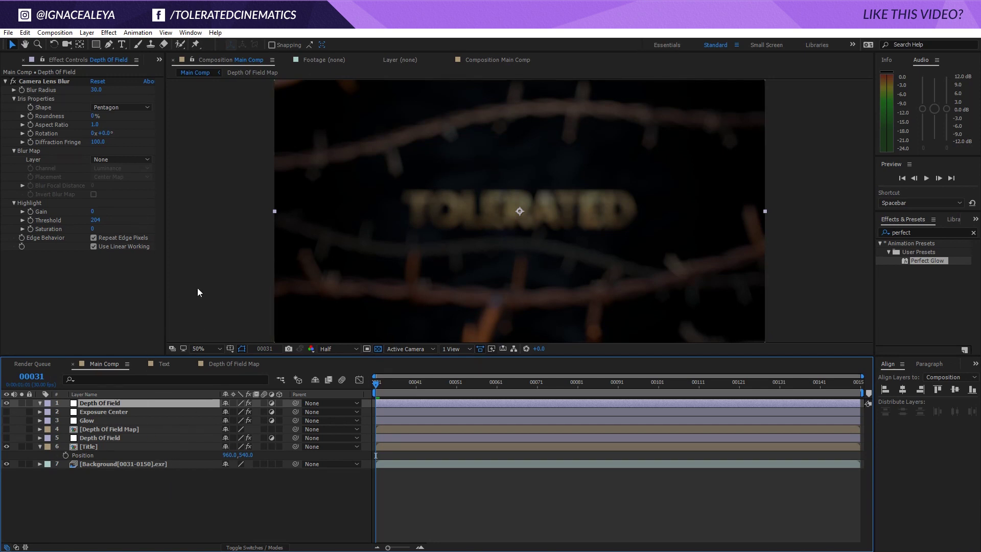
- Start a new solid layer and set its colour to black, 000000
click(87, 32)
mouse_move(86, 48)
click(235, 59)
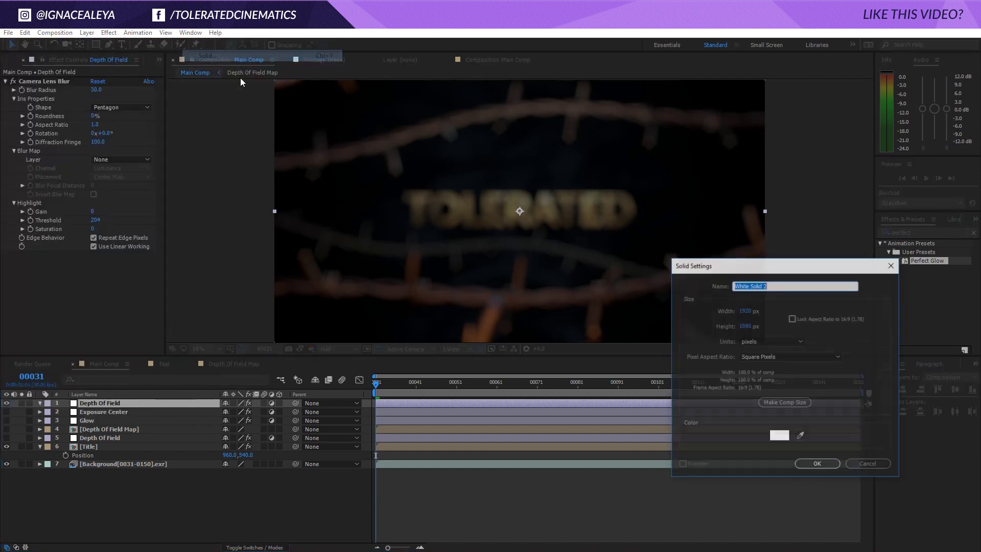
click(779, 436)
text(000000)
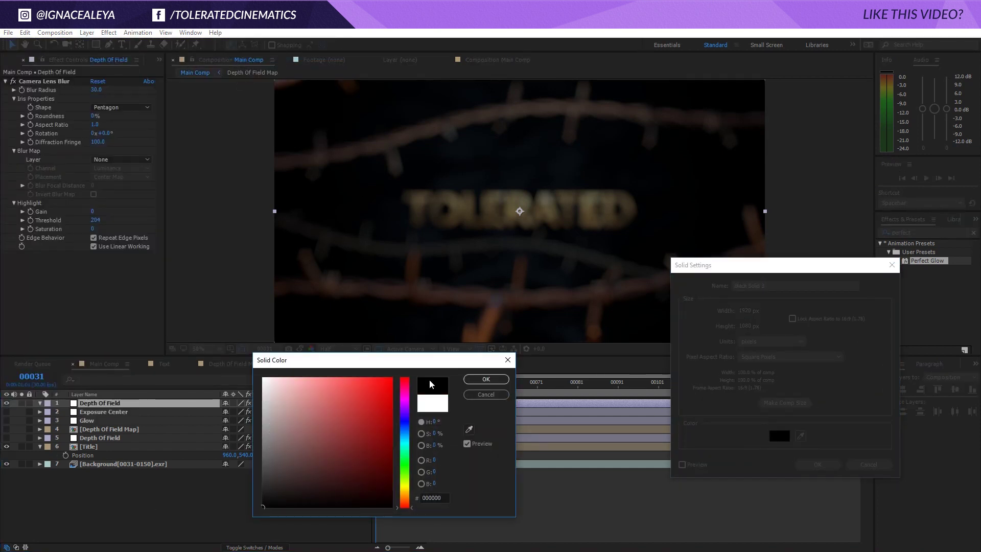
click(477, 380)
- Create the black solid, then add a white FFFFFF solid, White Solid 2, above it
click(814, 464)
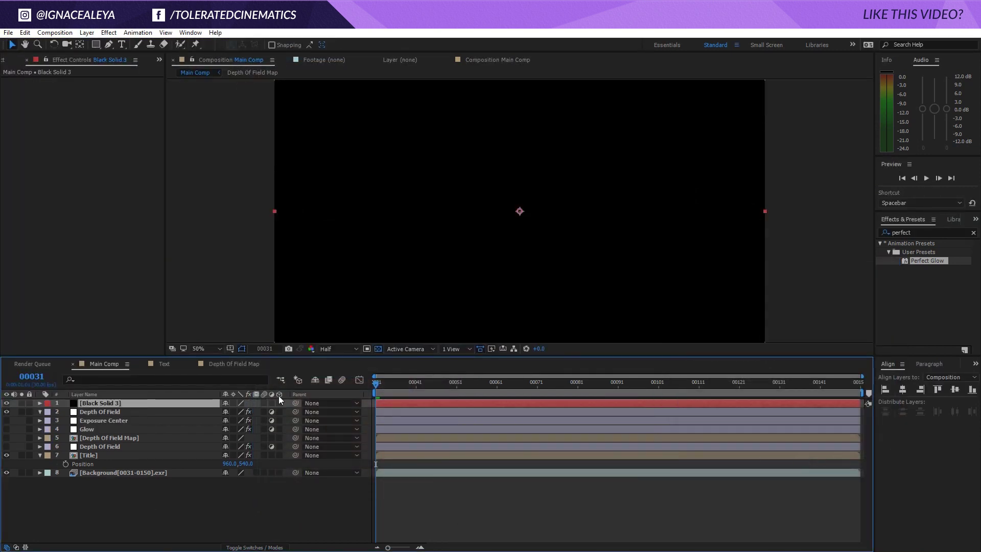
click(87, 33)
mouse_move(79, 44)
click(245, 55)
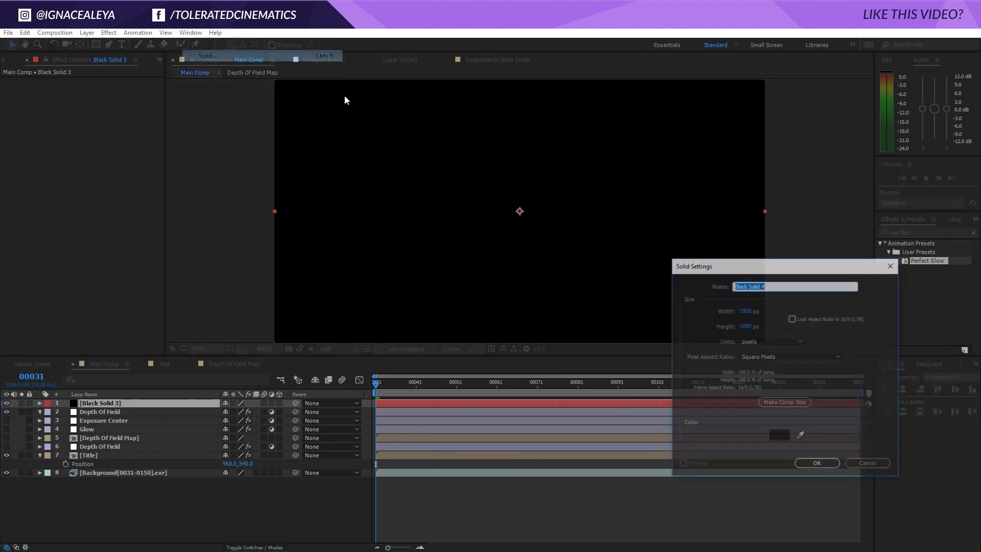
click(780, 436)
text(ffffff)
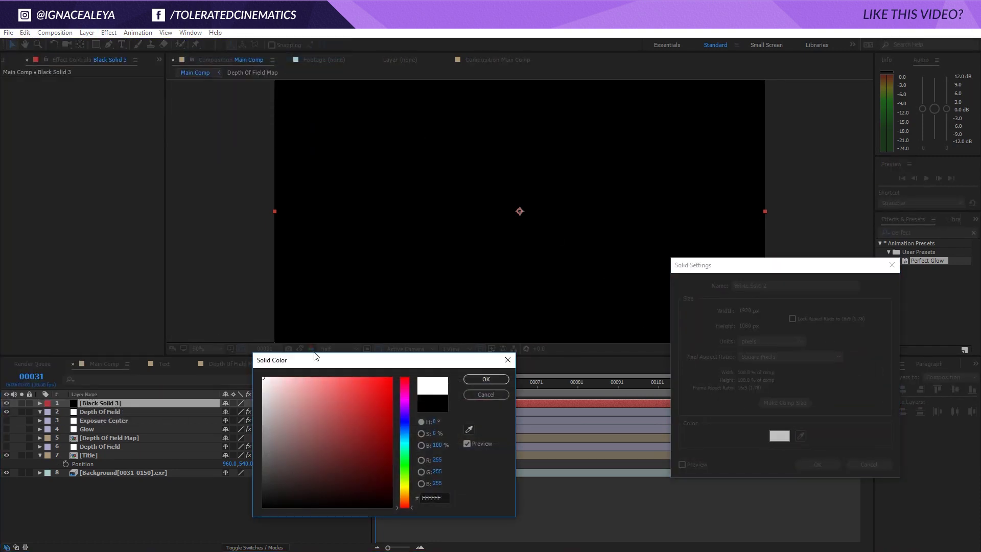
click(477, 380)
click(804, 464)
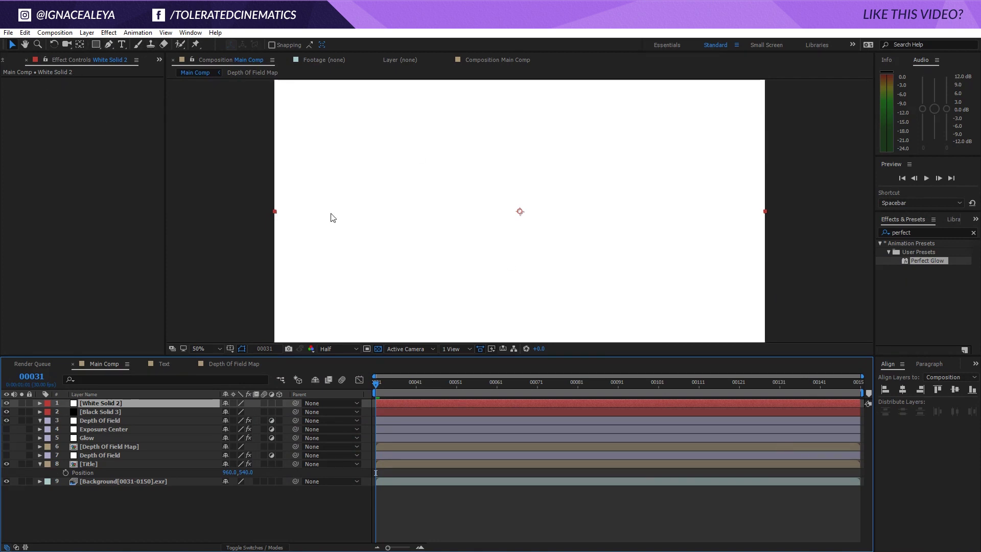
- Add a rectangle mask to White Solid 2, squeeze it into a central band, and set it to Subtract
double_click(95, 46)
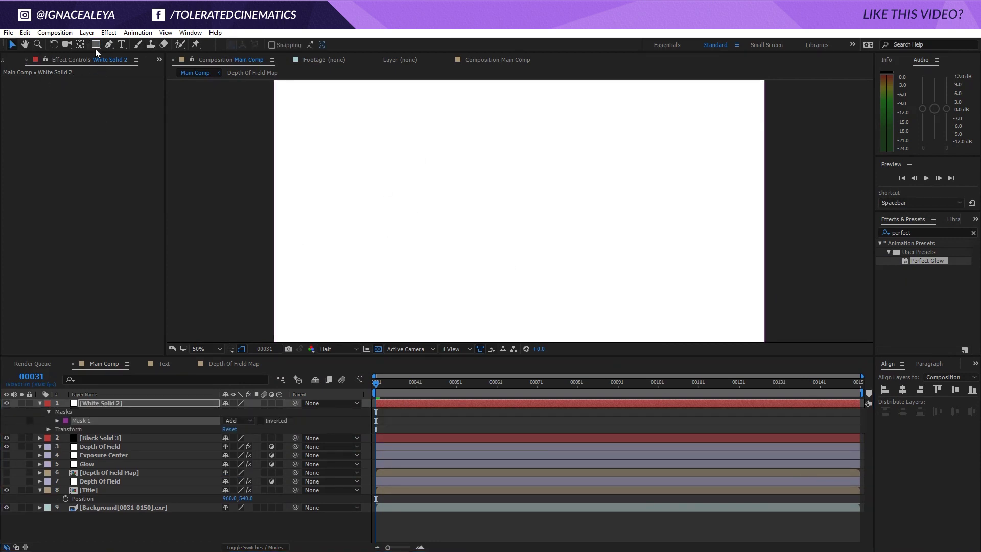
scroll(396, 146, down, 2)
click(489, 153)
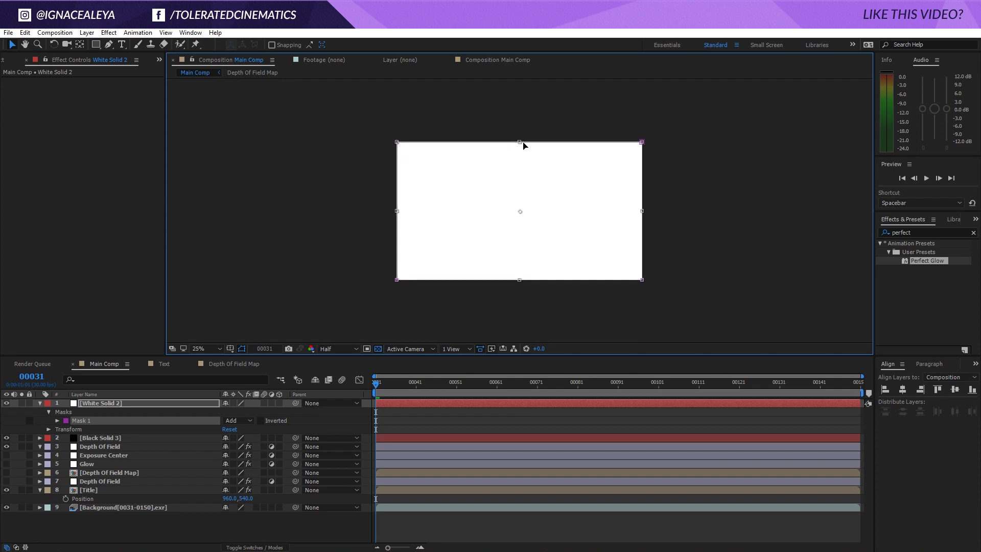
drag(520, 141, 520, 172)
click(234, 421)
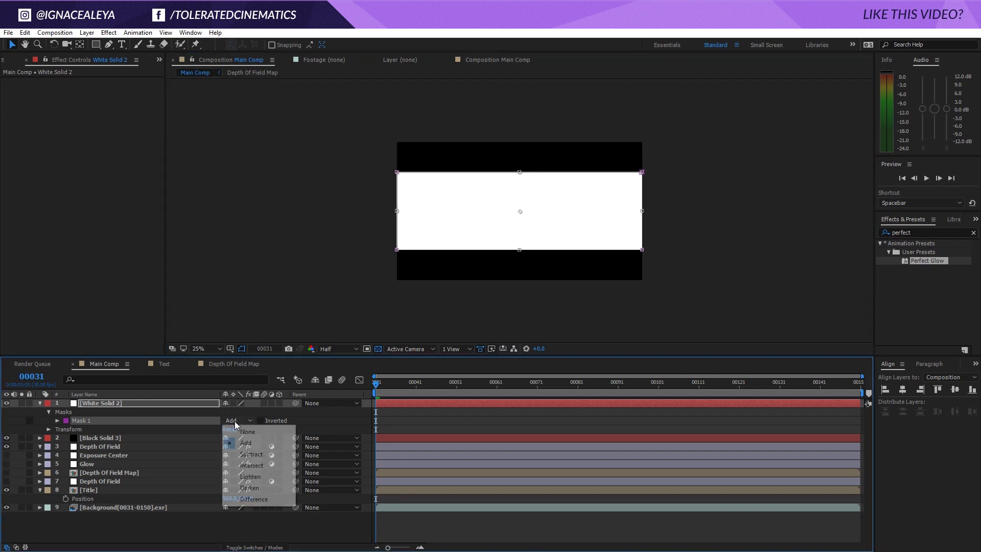
click(238, 453)
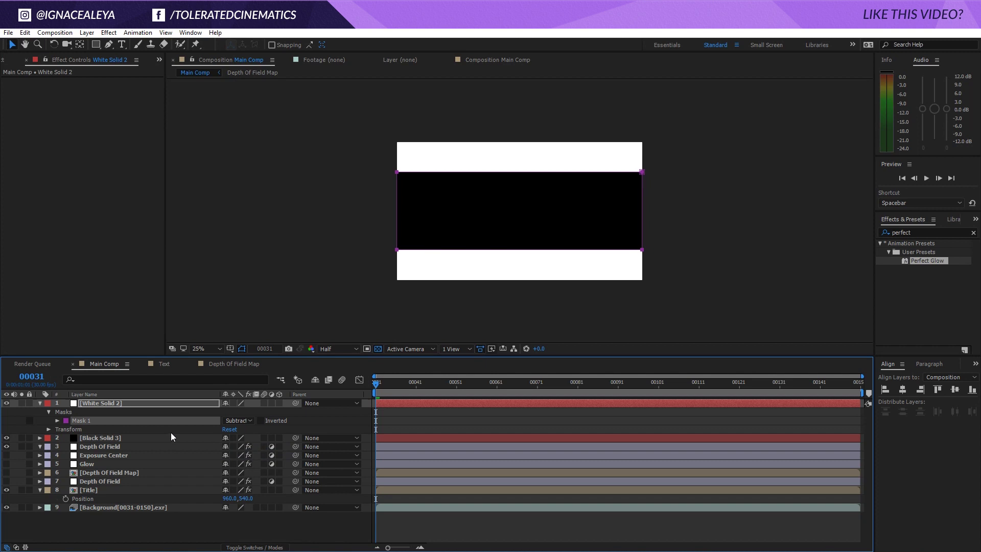
- Set Mask Feather to 300 and widen the band past both frame edges
key(f)
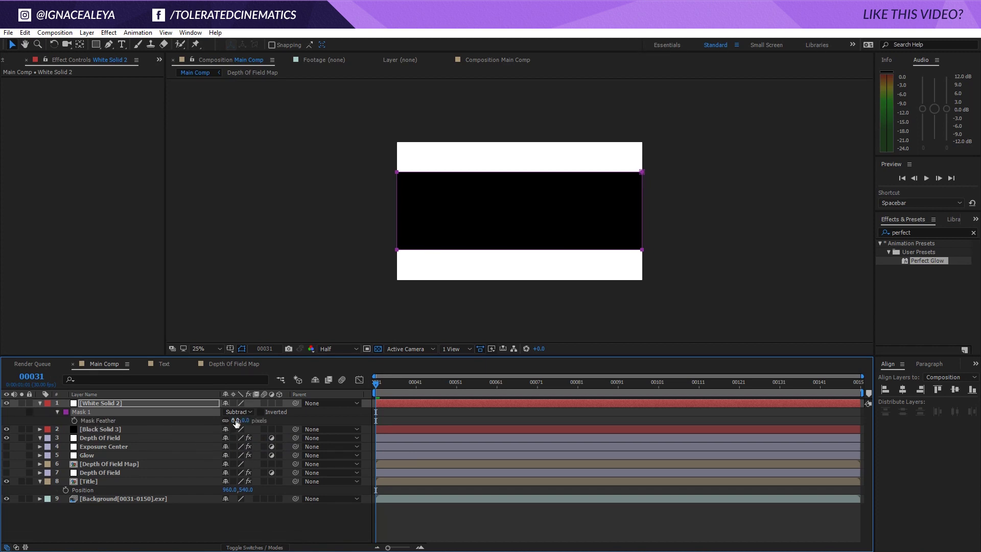
click(235, 420)
text(300)
key(Return)
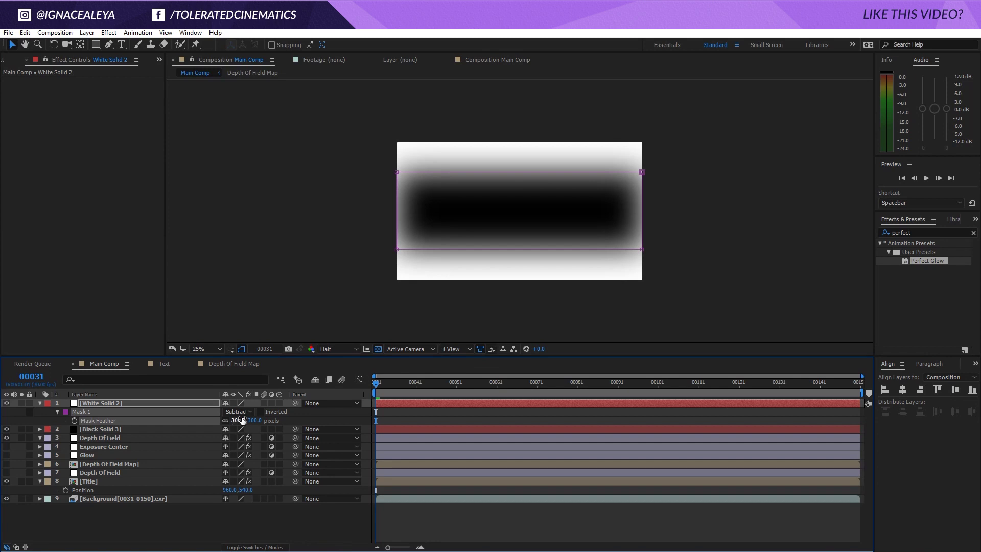
click(397, 252)
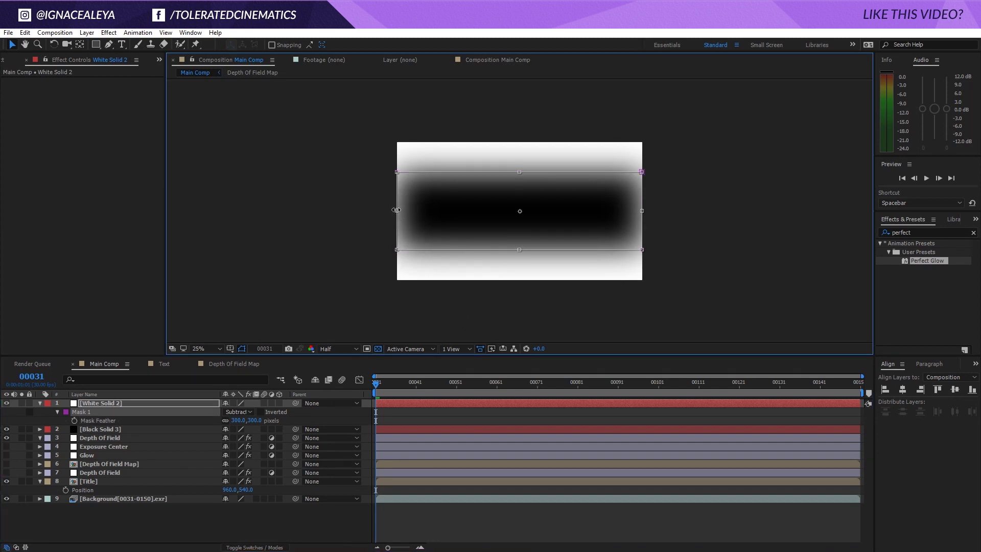
drag(396, 209, 321, 215)
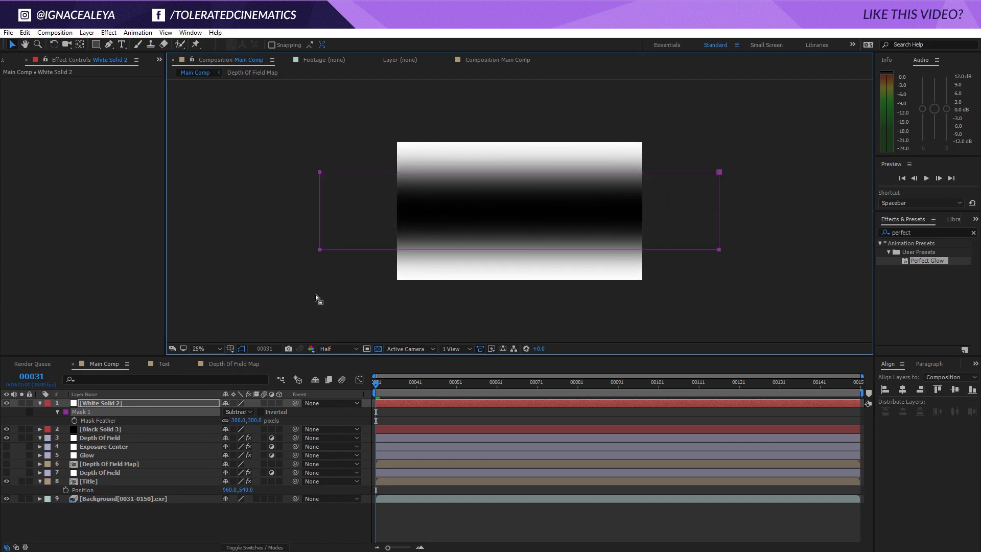
- Pre-compose White Solid 2 and Black Solid 3 into 'DOF Matte' and hide that layer
click(309, 309)
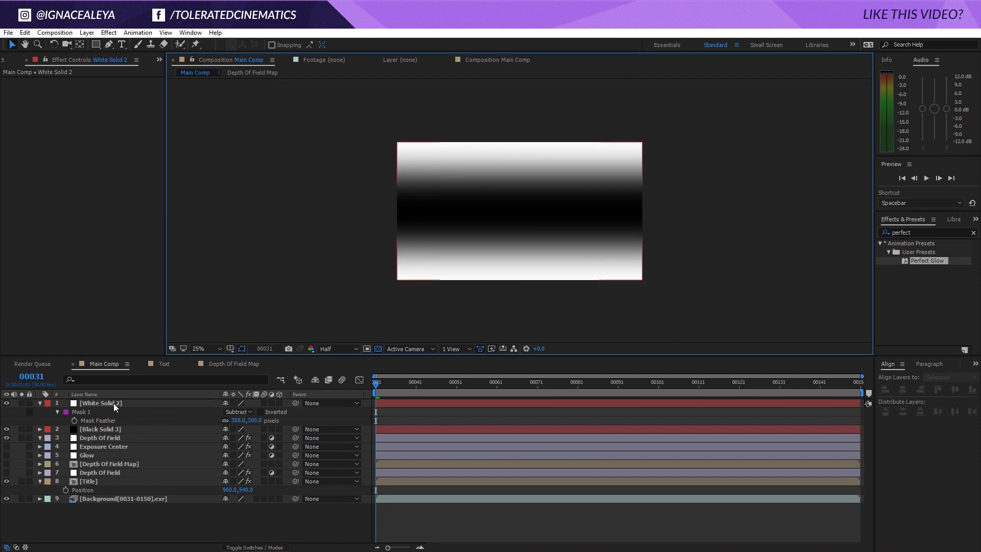
click(116, 406)
shift+click(115, 433)
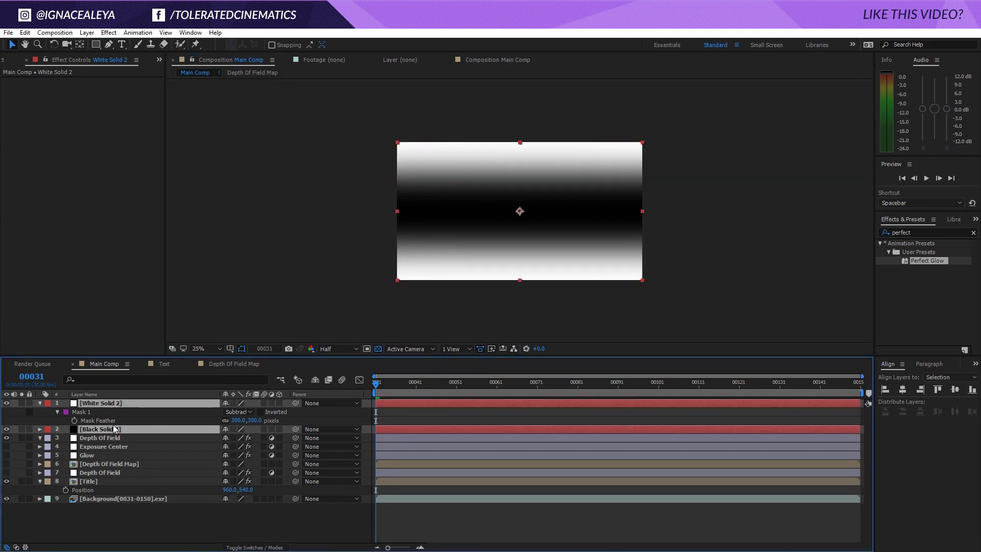
click(87, 32)
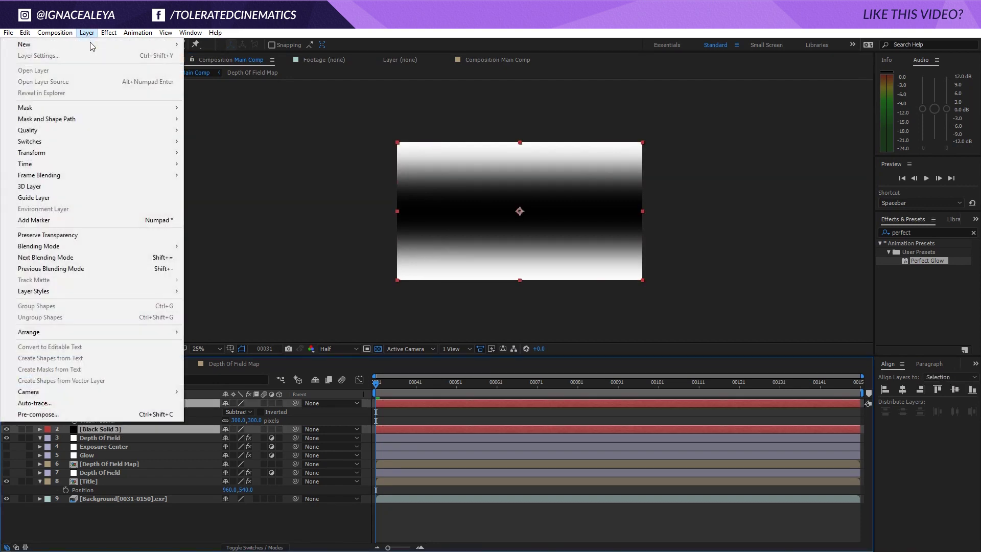
click(94, 416)
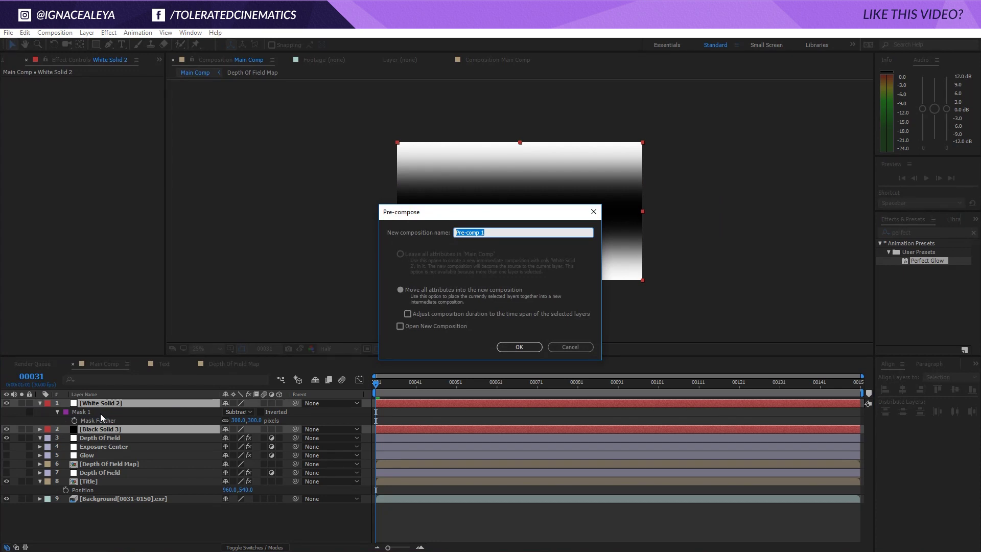
text(DOF Matte)
key(Return)
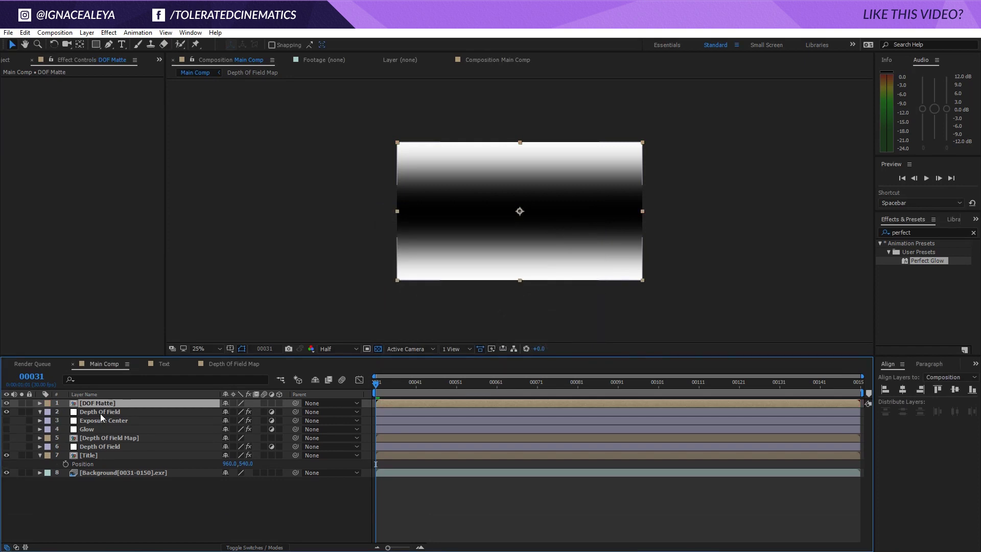
click(6, 403)
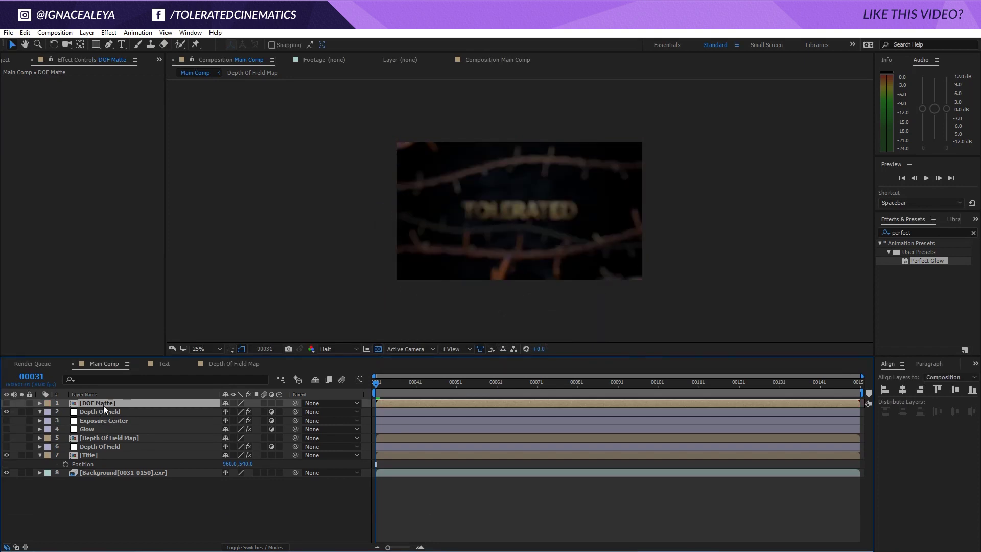
- Set Camera Lens Blur's Blur Map layer on Depth Of Field to DOF Matte and zoom to 50%
click(104, 411)
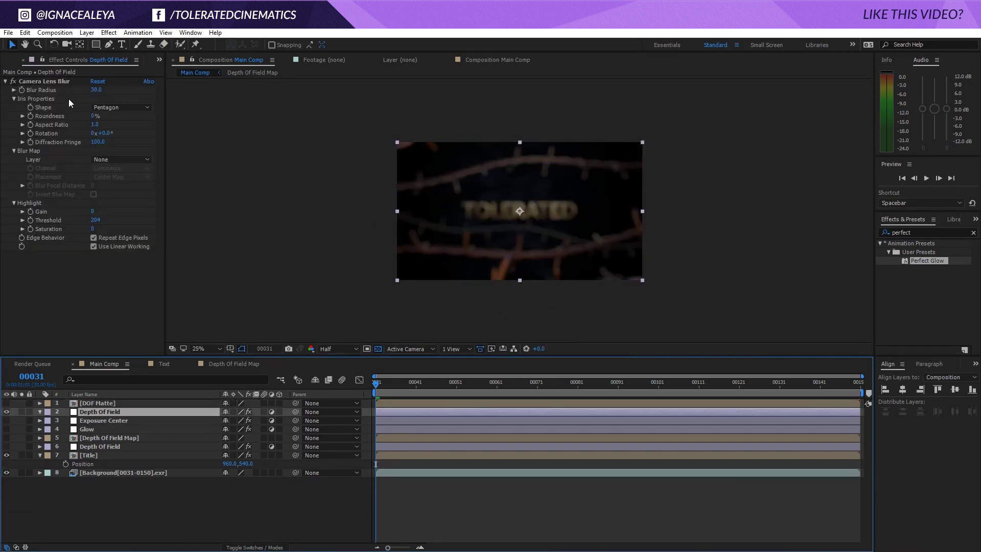
click(39, 80)
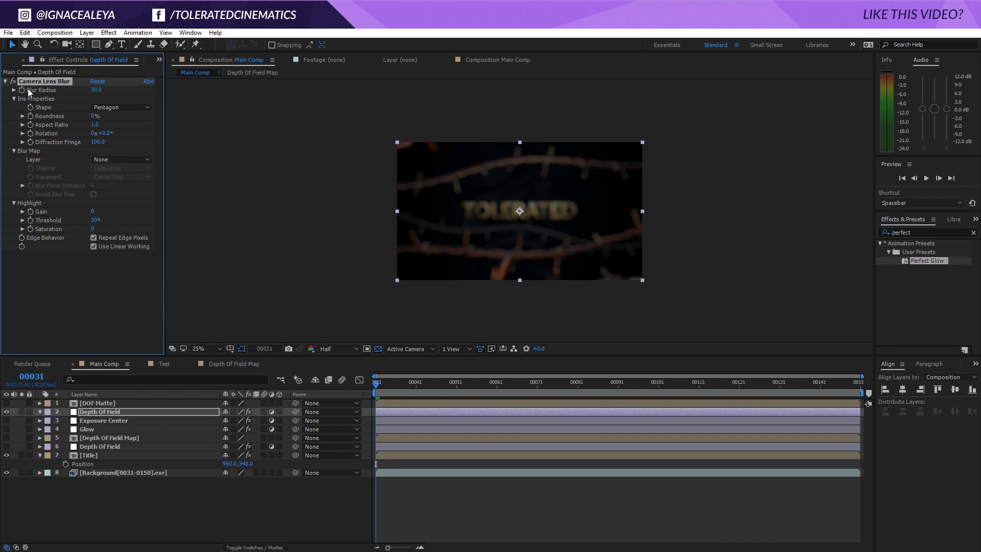
click(121, 161)
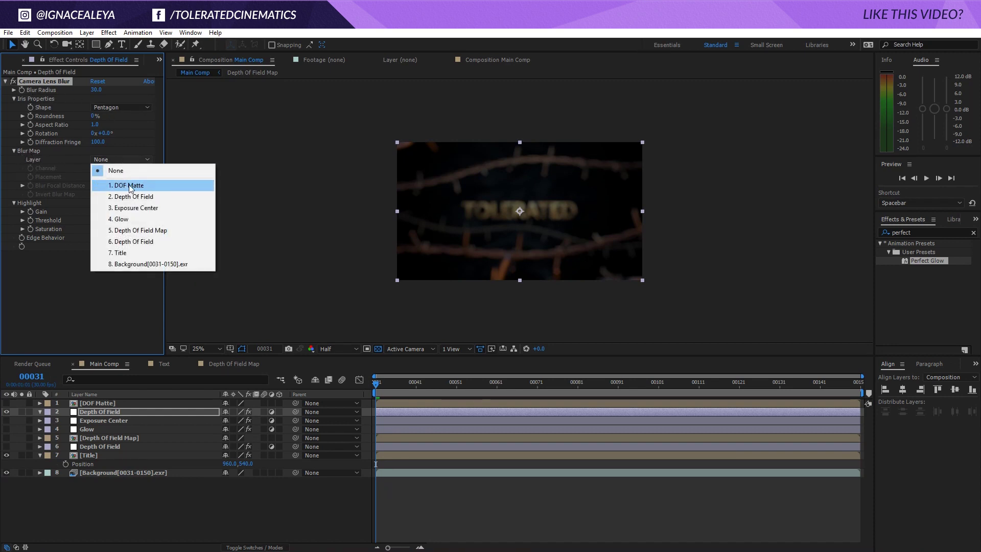
click(143, 187)
key(period)
key(period)
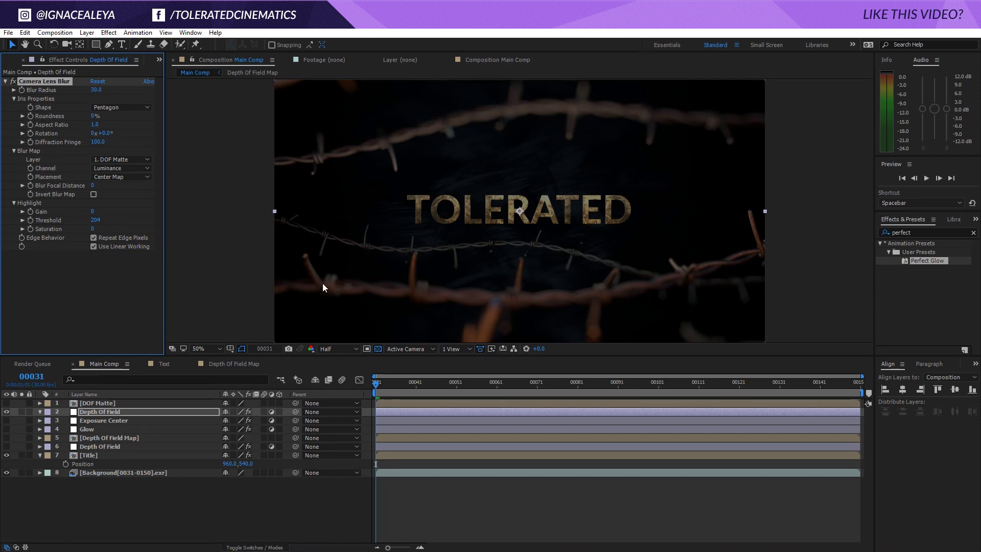
- View the Depth Of Field Map comp, then toggle the Depth Of Field layer repeatedly, ending hidden
click(234, 365)
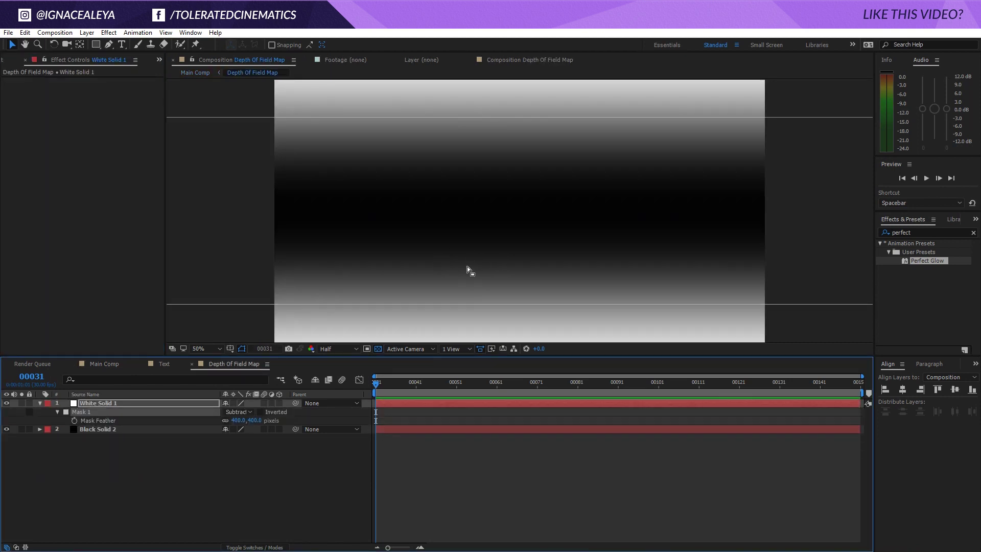
click(116, 365)
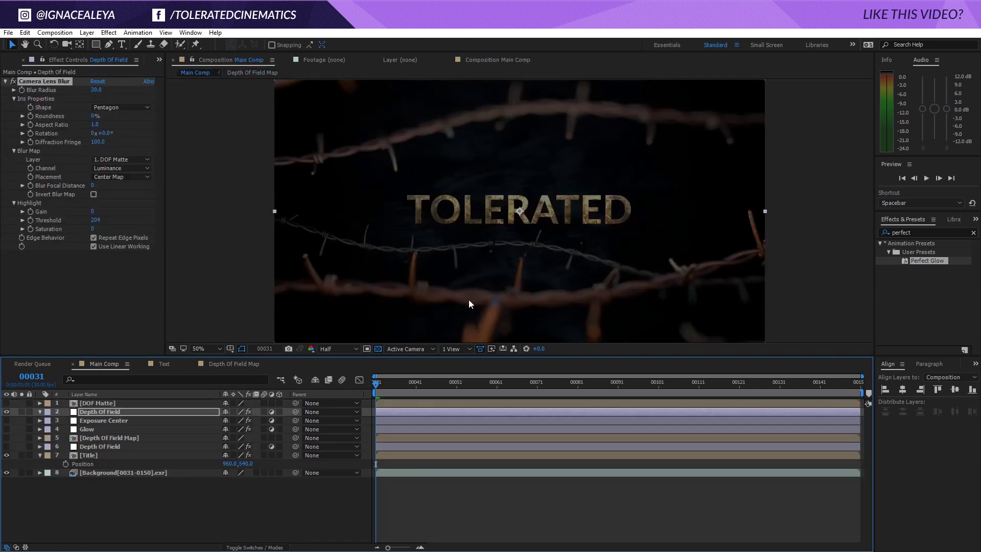
click(434, 503)
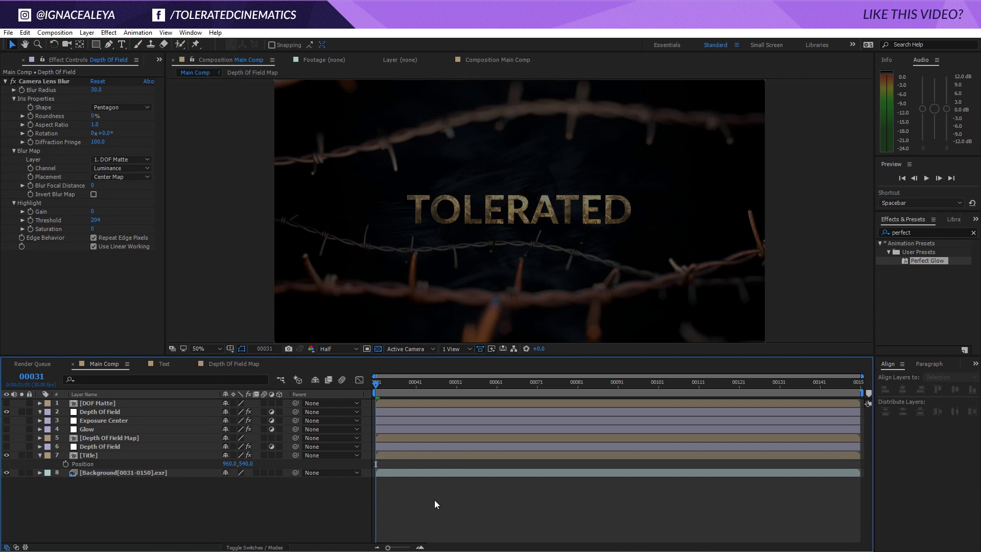
click(7, 412)
click(7, 412)
click(6, 412)
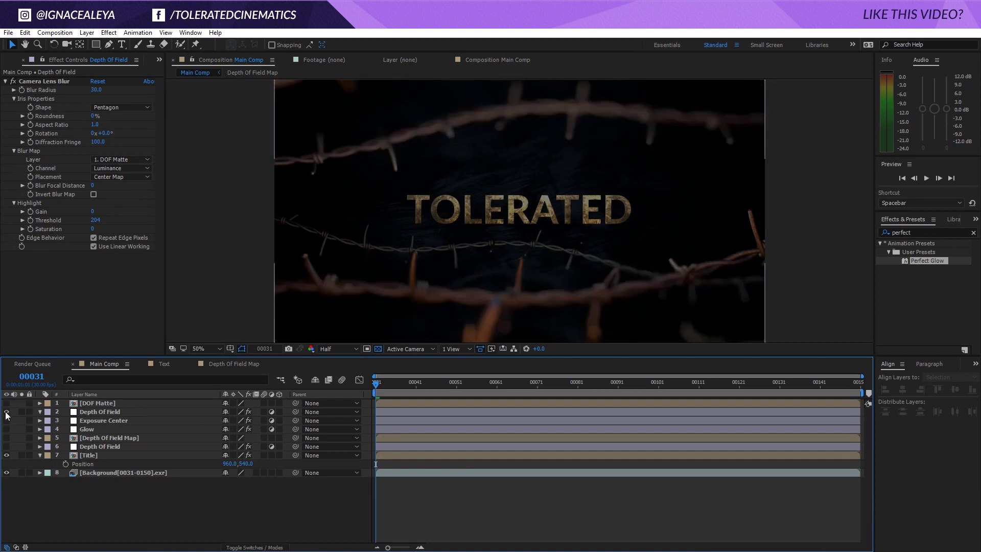
click(6, 412)
click(6, 412)
click(6, 412)
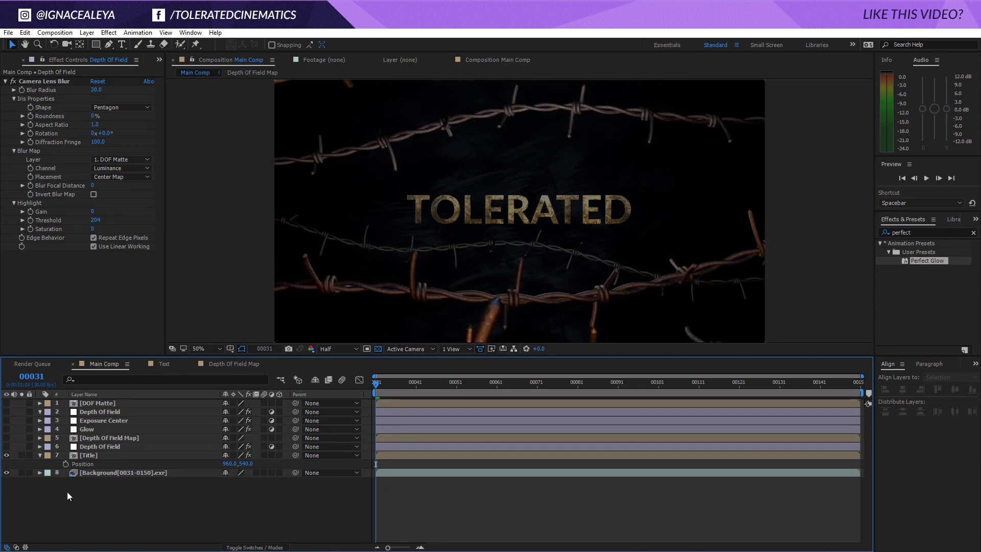